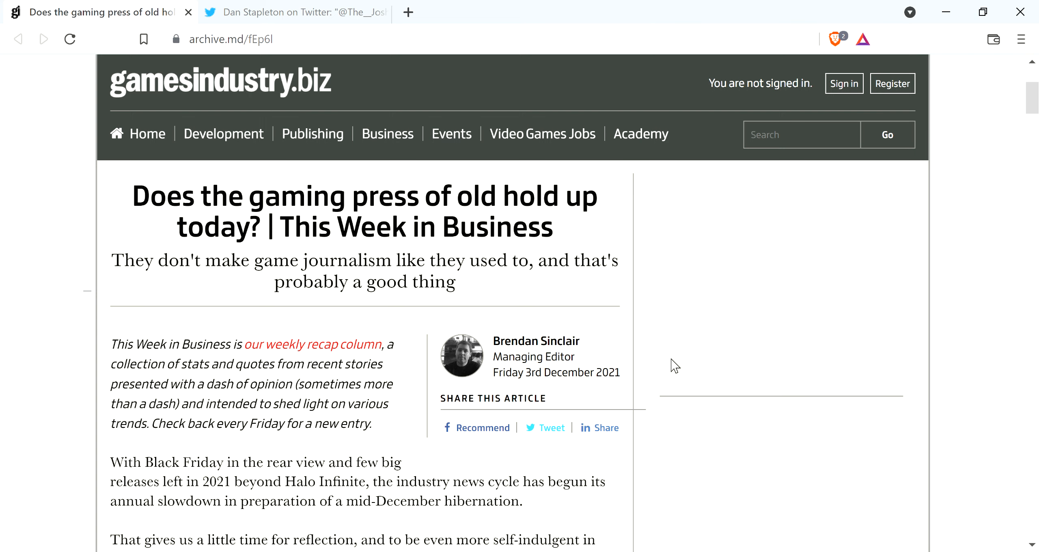
scroll(713, 371, "down", 1)
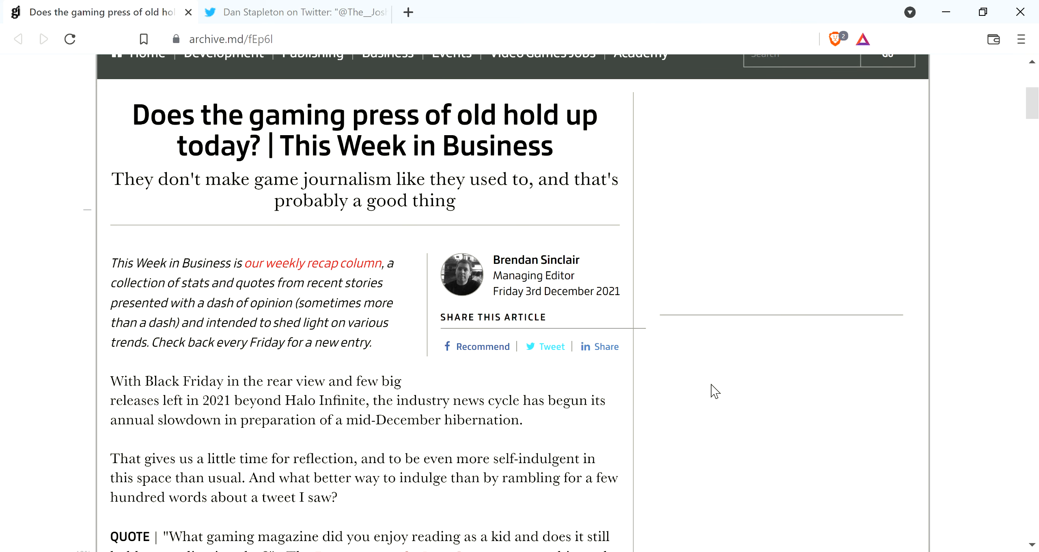
scroll(720, 368, "down", 2)
scroll(664, 390, "down", 1)
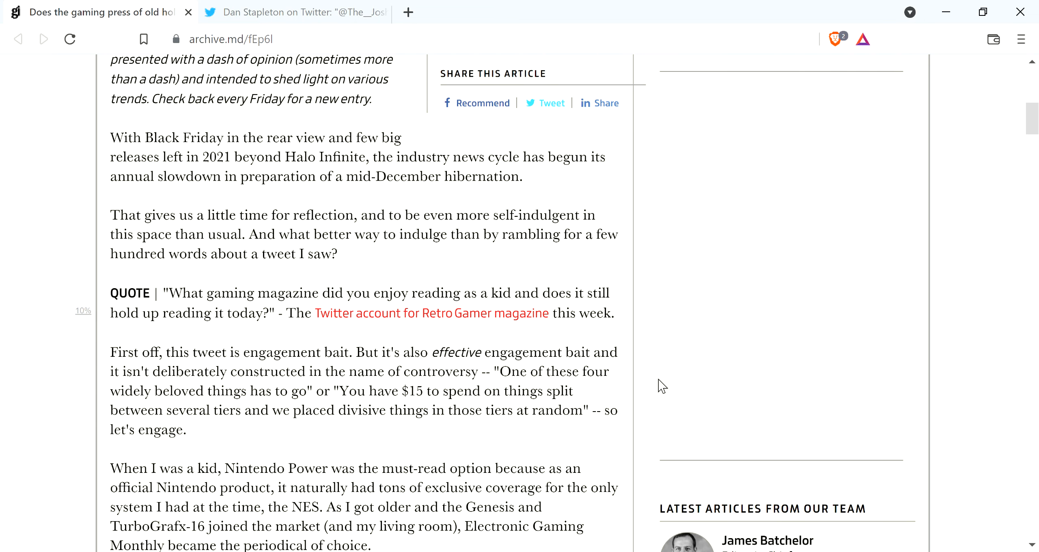
scroll(659, 379, "down", 1)
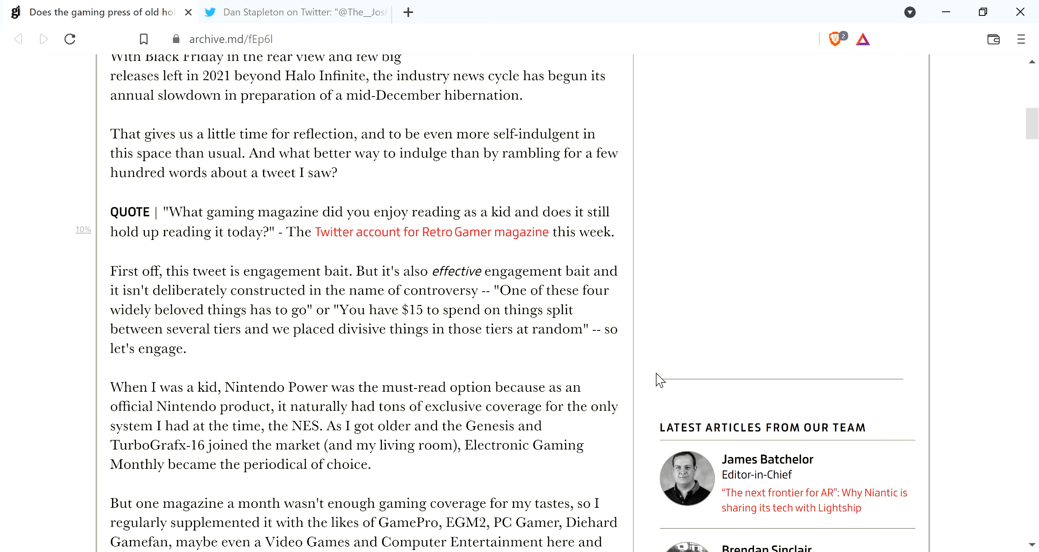
scroll(659, 379, "down", 2)
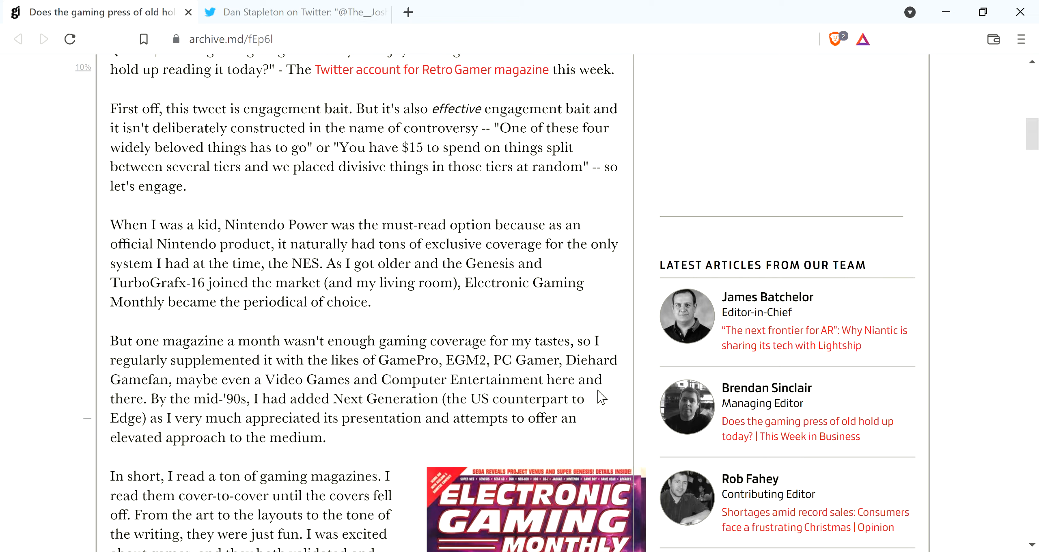
scroll(429, 430, "down", 2)
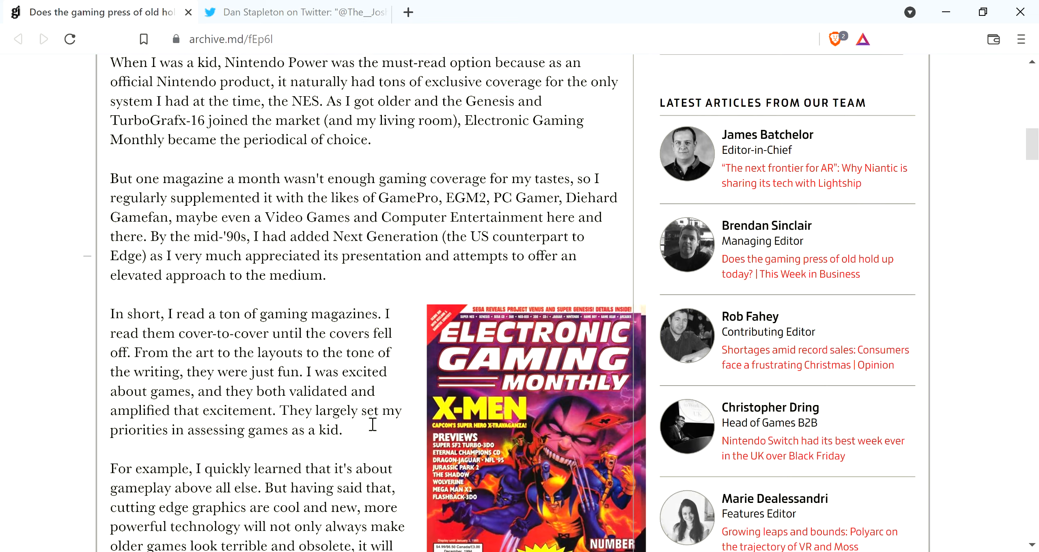
scroll(376, 427, "down", 3)
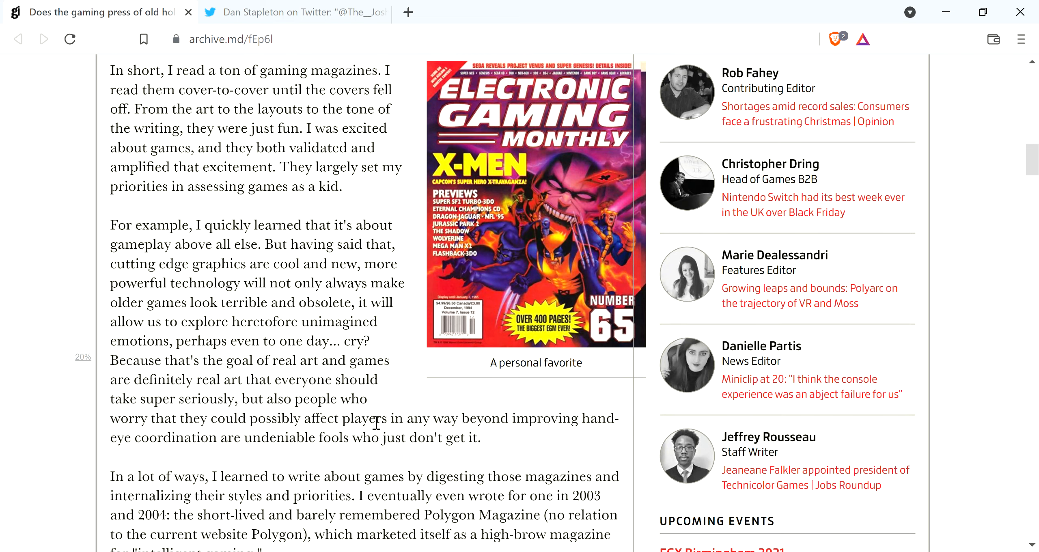
scroll(376, 423, "down", 3)
scroll(373, 422, "down", 3)
scroll(366, 424, "down", 3)
scroll(357, 425, "down", 3)
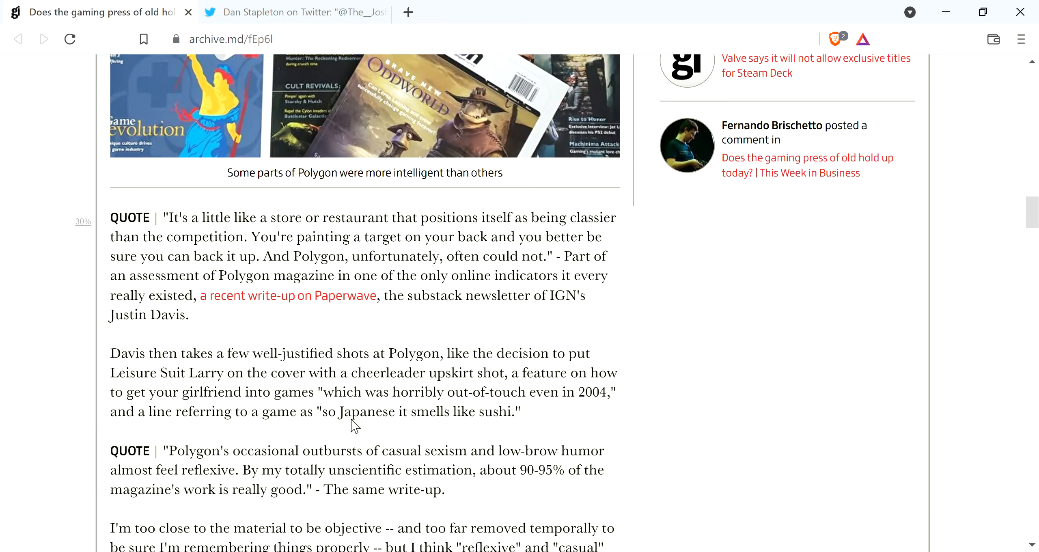
scroll(354, 425, "down", 1)
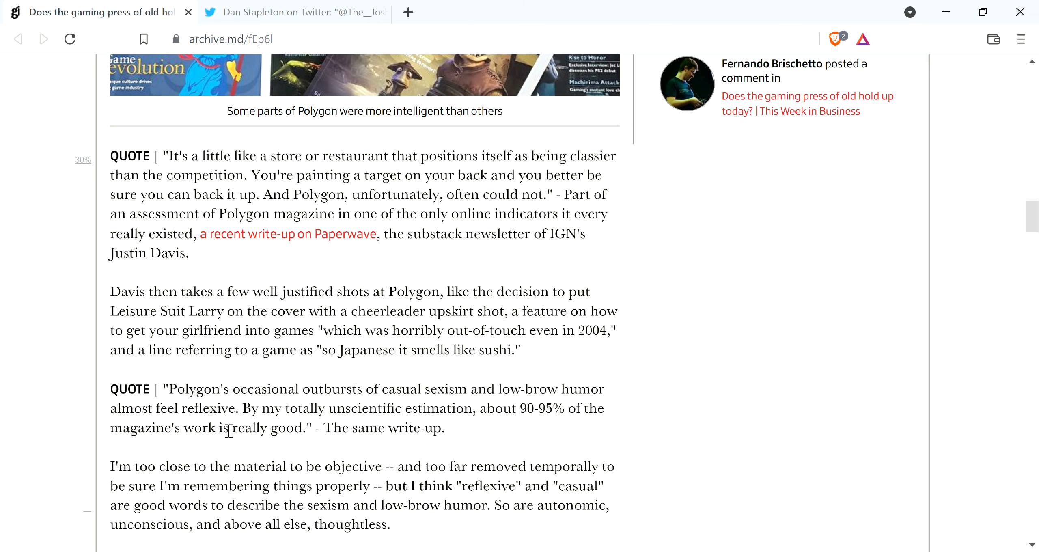
scroll(229, 432, "down", 1)
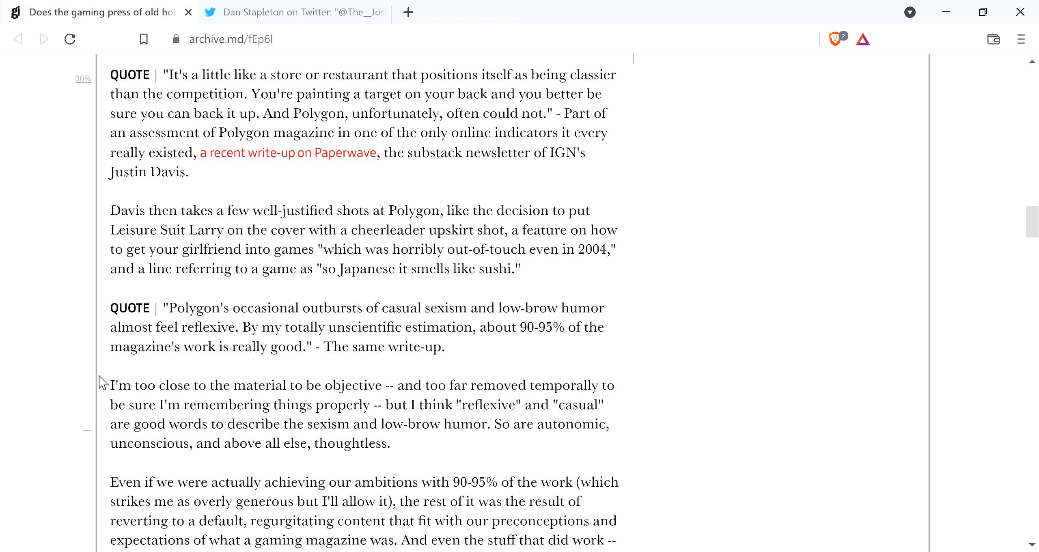
scroll(168, 374, "down", 2)
scroll(168, 390, "down", 1)
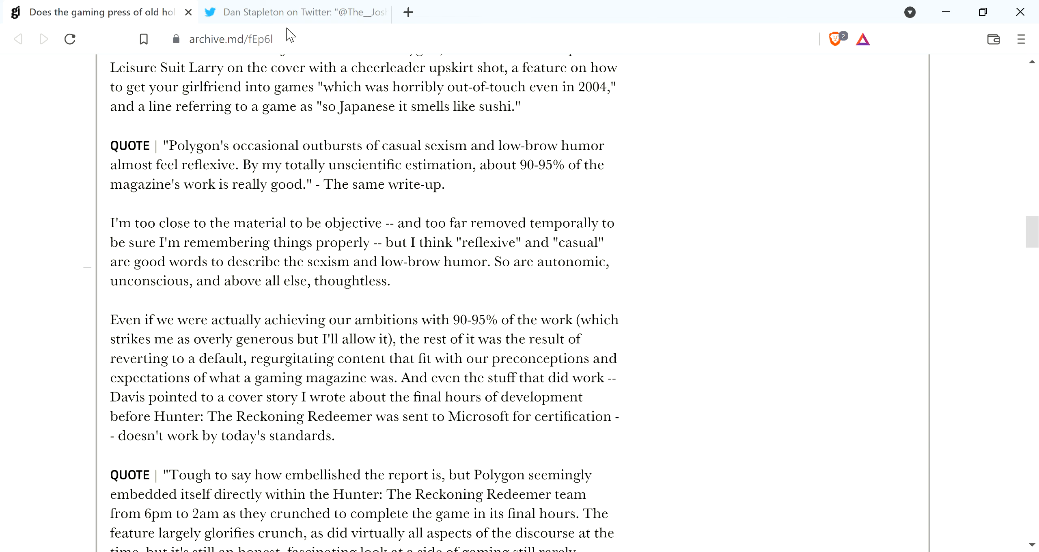
Switch to the archived Twitter thread with Dan Stapleton's reply to The Josh.
left_click(285, 13)
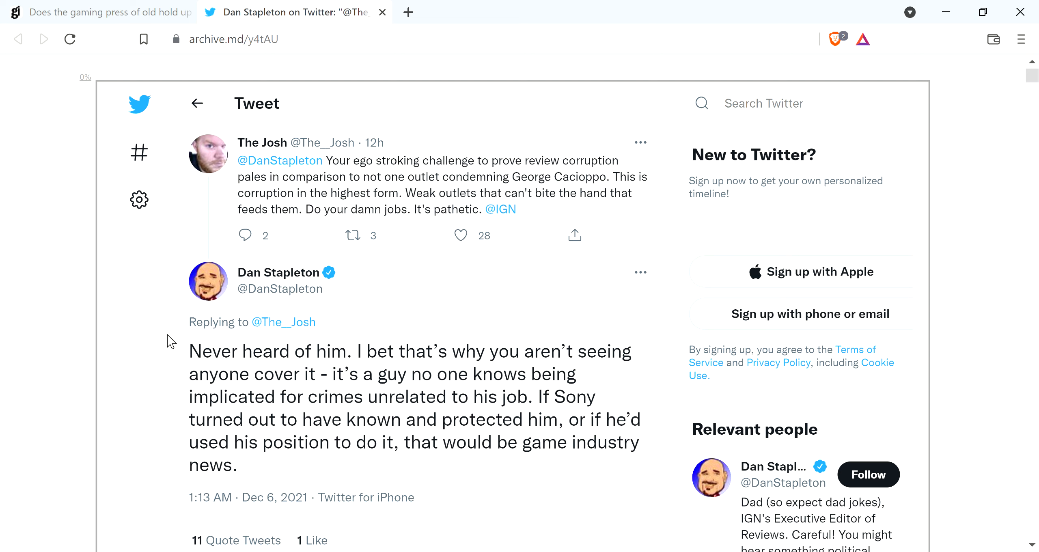
scroll(182, 336, "down", 1)
scroll(182, 336, "down", 1)
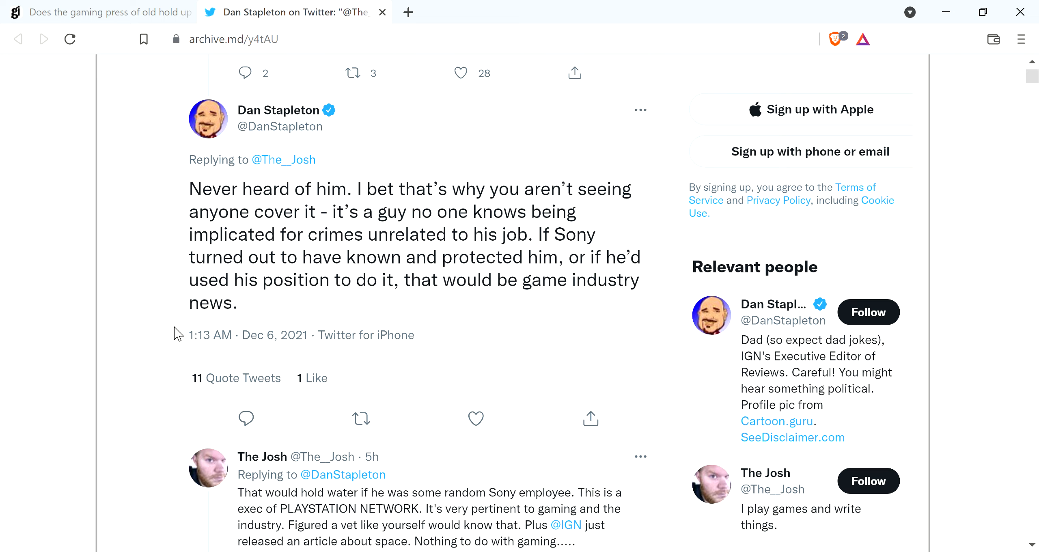
scroll(179, 335, "down", 3)
scroll(179, 325, "down", 3)
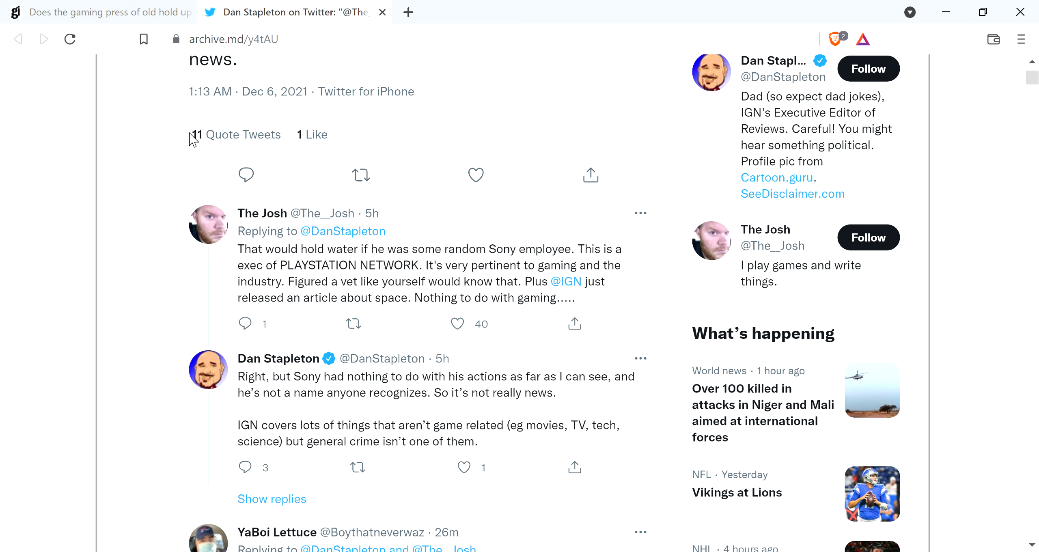
Switch back to the GamesIndustry.biz gaming-press article by Brendan Sinclair.
left_click(105, 13)
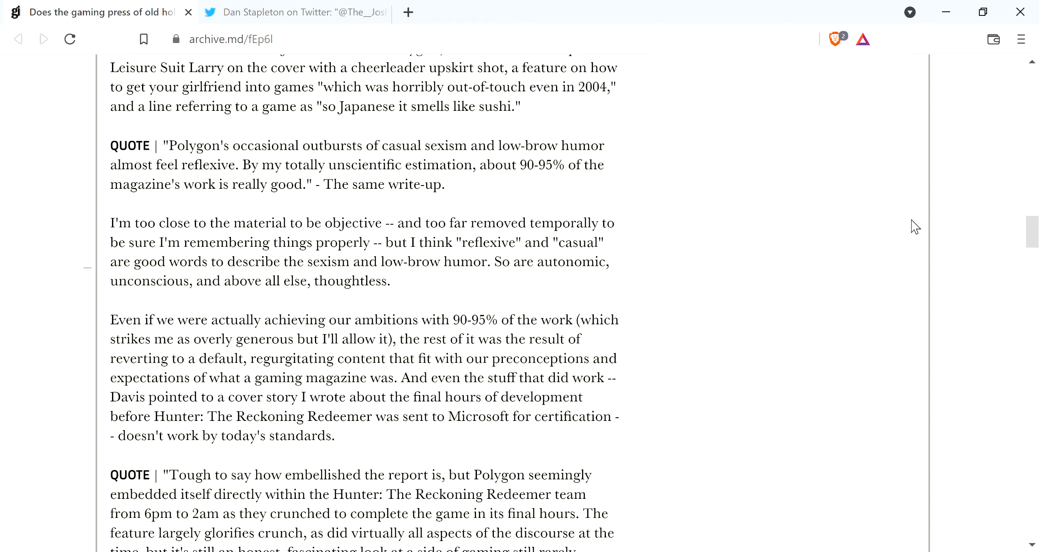
left_click_drag(1032, 232, 1025, 106)
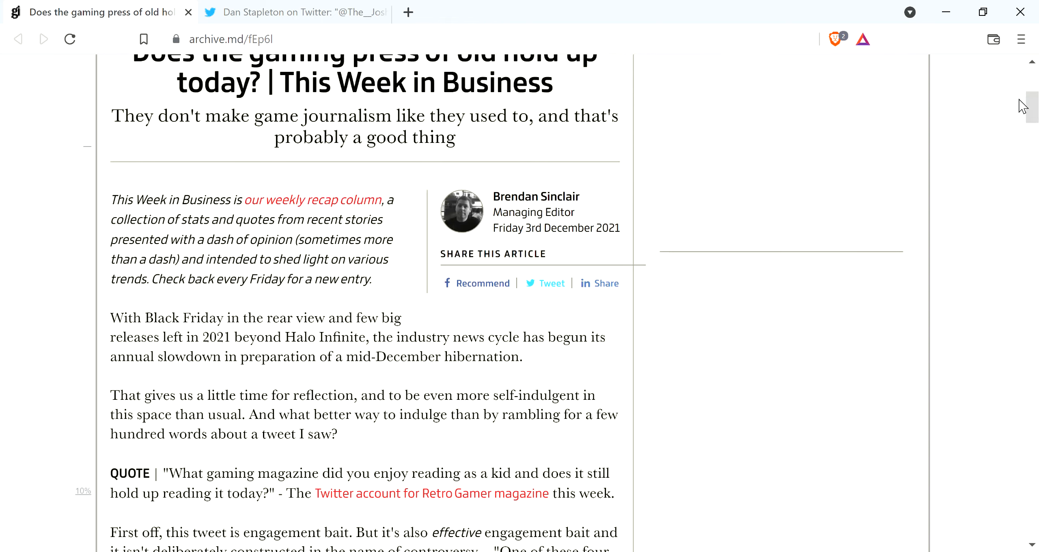